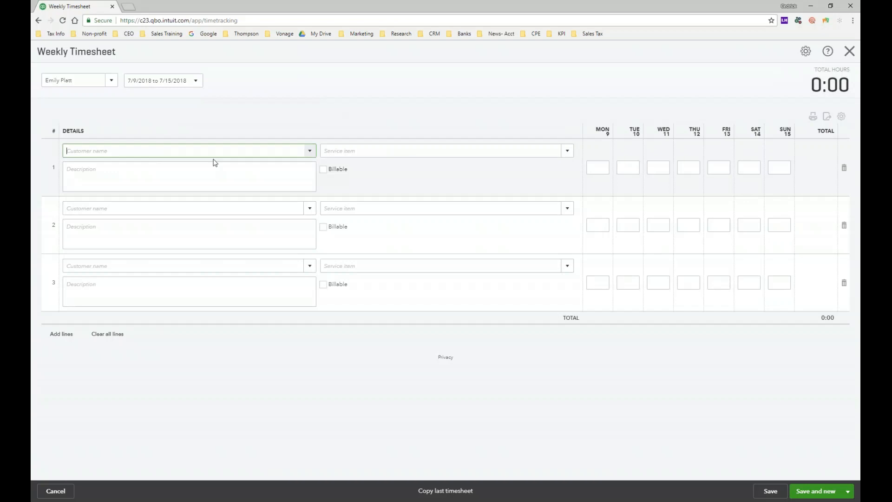
Assign the first timesheet line to Amy's Bird Sanctuary and describe it as "design work- graphic design".
{"action": "left_click", "coordinate": [310, 151]}
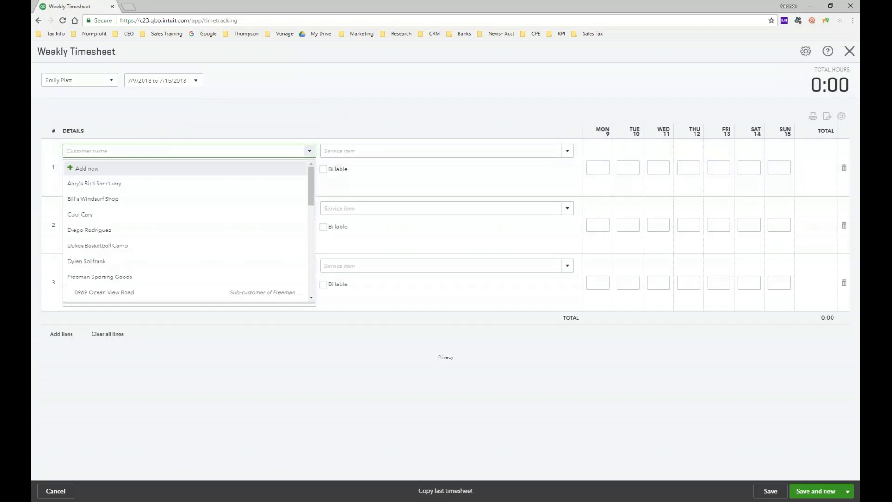
{"action": "left_click", "coordinate": [121, 186]}
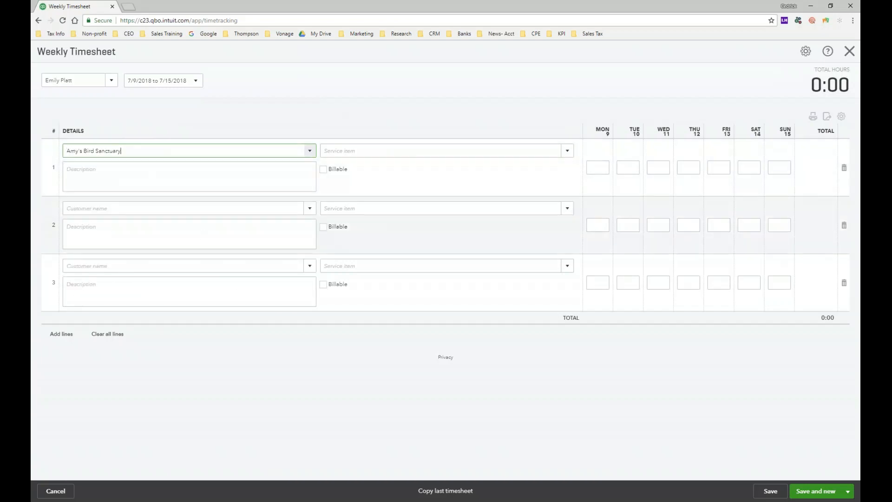
{"action": "type", "text": "design"}
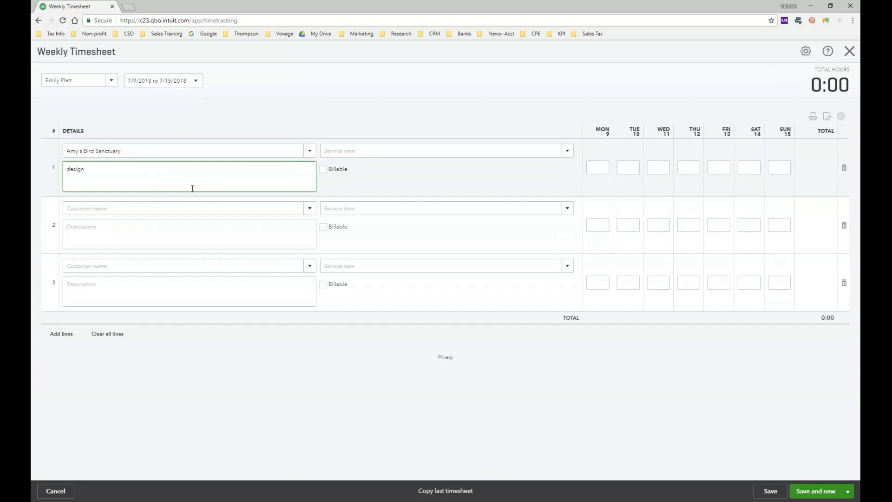
{"action": "type", "text": " work- graphic design"}
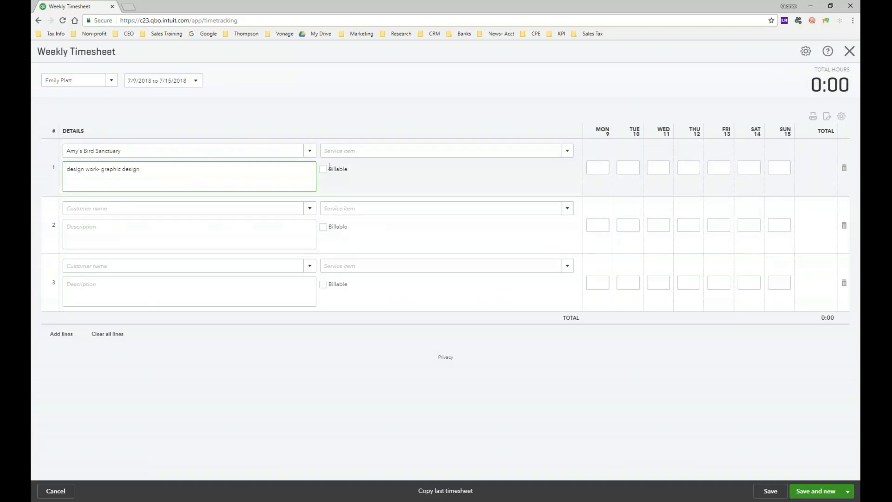
Set the first line's service item to Design and replace its description with the service's default one.
{"action": "left_click", "coordinate": [568, 151]}
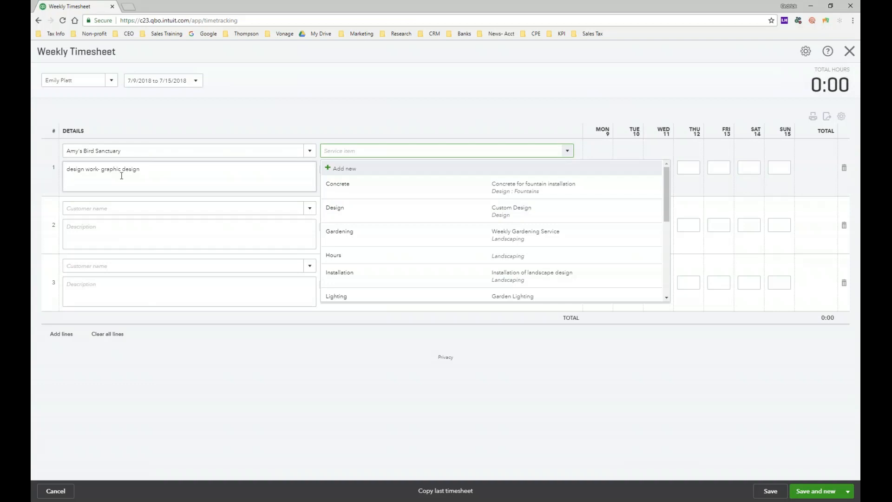
{"action": "left_click", "coordinate": [405, 214]}
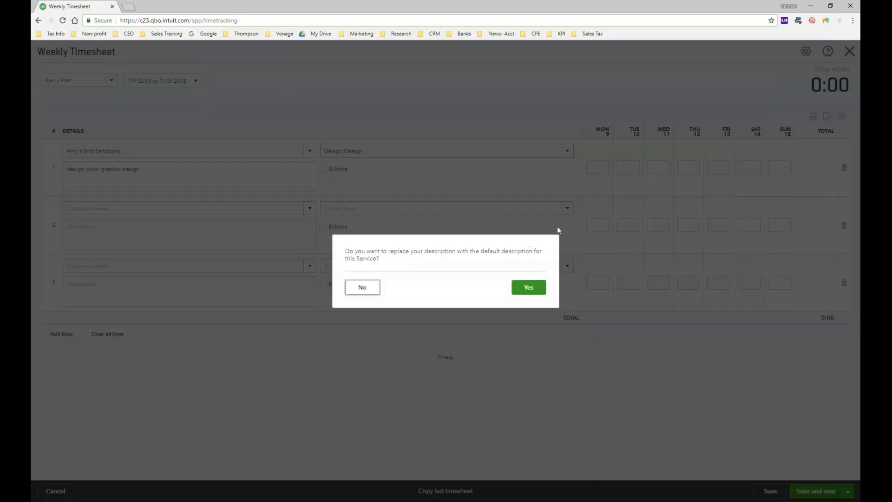
{"action": "left_click", "coordinate": [521, 288]}
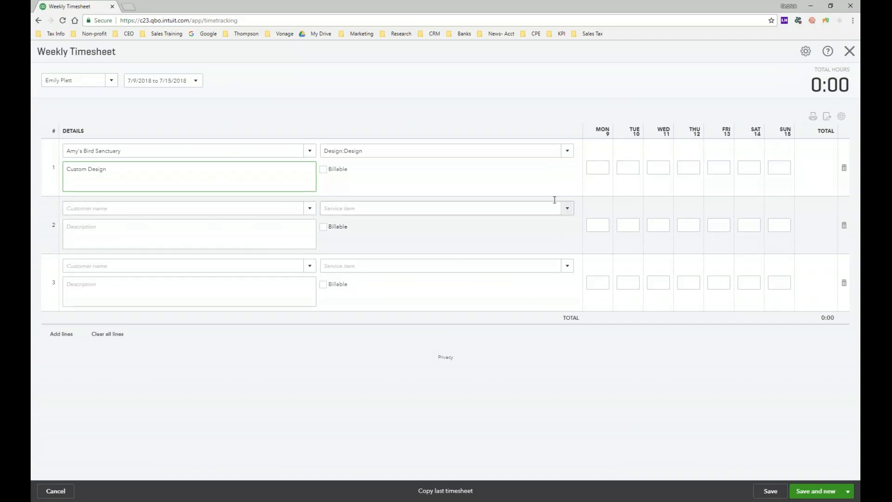
Enter 8 hours each for Tuesday, Wednesday and Friday on the Amy's Bird Sanctuary line.
{"action": "left_click", "coordinate": [630, 169]}
{"action": "type", "text": "8:00"}
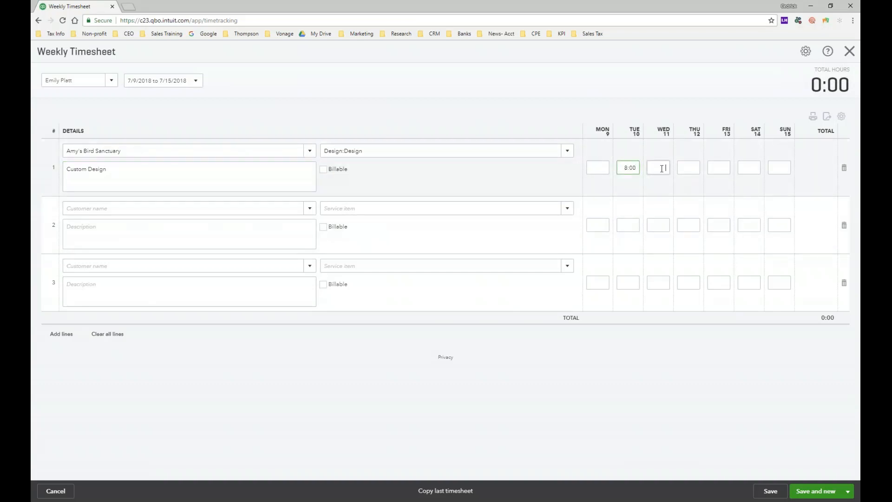
{"action": "left_click", "coordinate": [662, 168]}
{"action": "type", "text": "8"}
{"action": "left_click", "coordinate": [719, 168]}
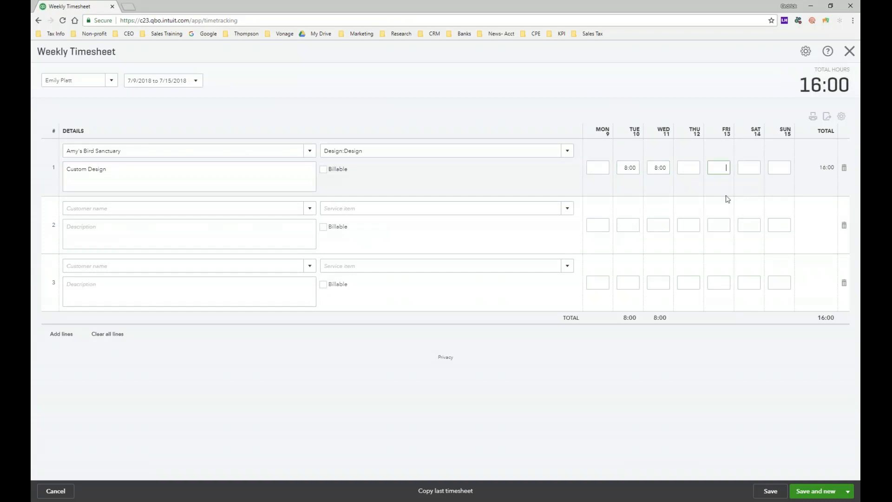
{"action": "type", "text": "8"}
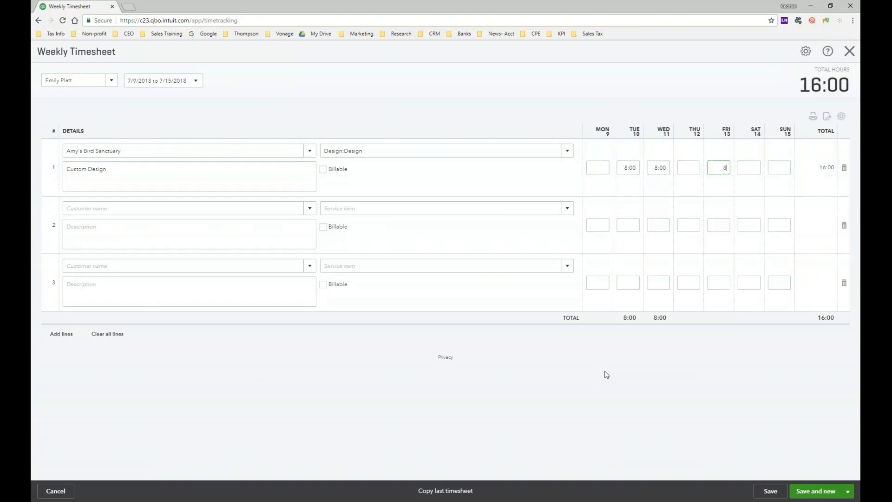
{"action": "left_click", "coordinate": [605, 373]}
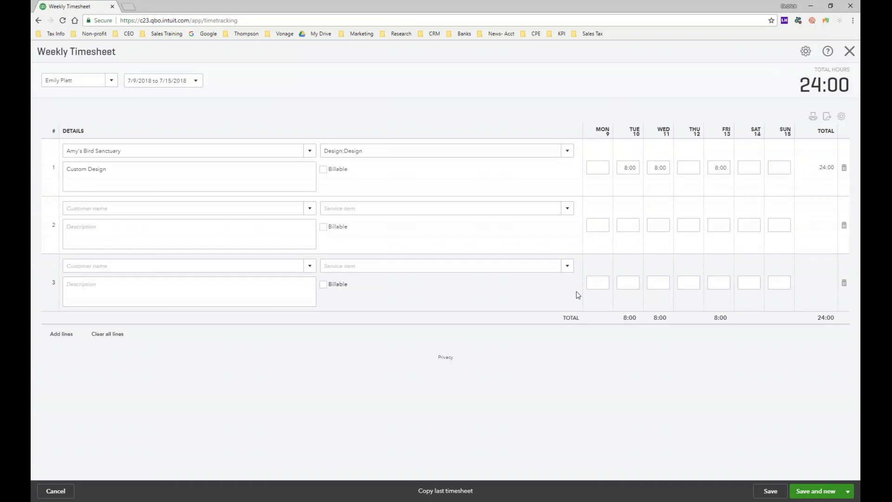
Fill the second line with customer Bill's Windsurf Shop and service Installation, appending "- flower bed" to the default description.
{"action": "left_click", "coordinate": [310, 208]}
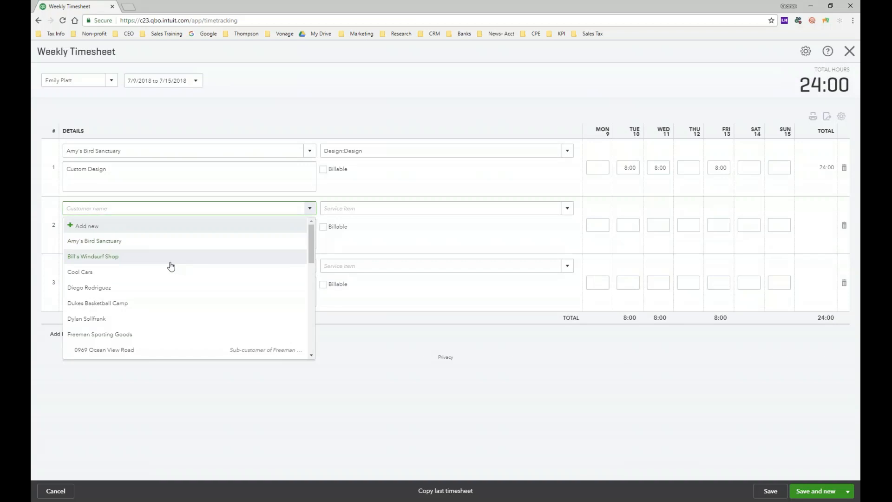
{"action": "left_click", "coordinate": [165, 264]}
{"action": "left_click", "coordinate": [567, 208]}
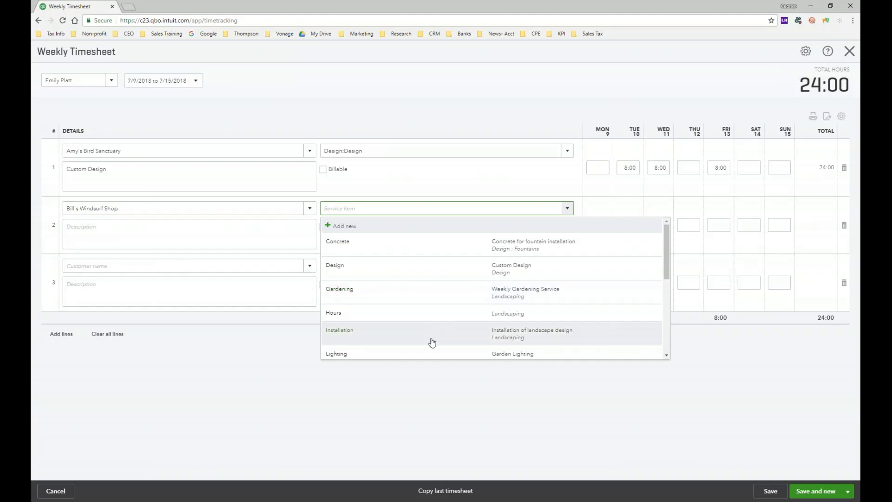
{"action": "left_click", "coordinate": [380, 343]}
{"action": "left_click", "coordinate": [167, 236]}
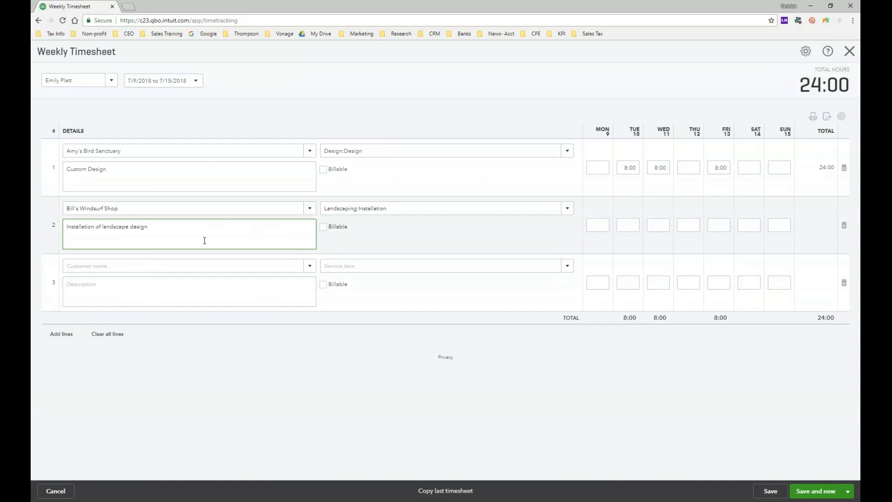
{"action": "type", "text": "- flower bed"}
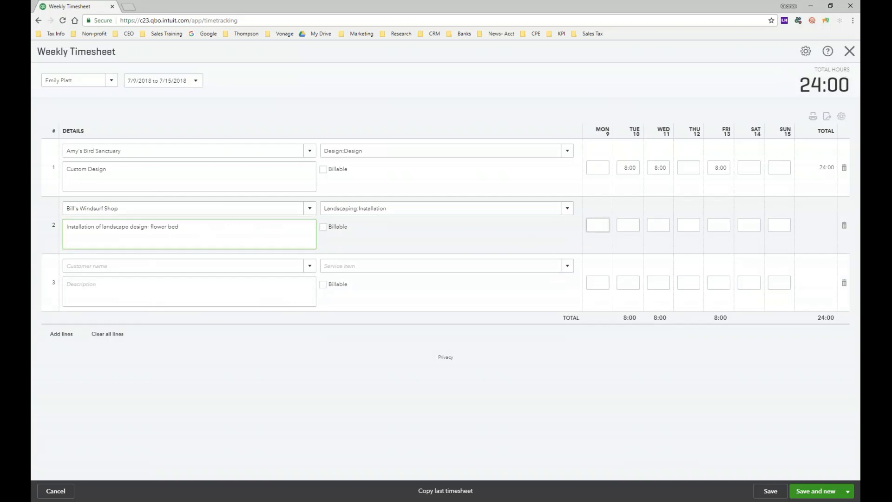
Enter 6 hours for Monday and 5 hours for Tuesday on the Bill's Windsurf Shop line.
{"action": "left_click", "coordinate": [597, 227]}
{"action": "type", "text": "6"}
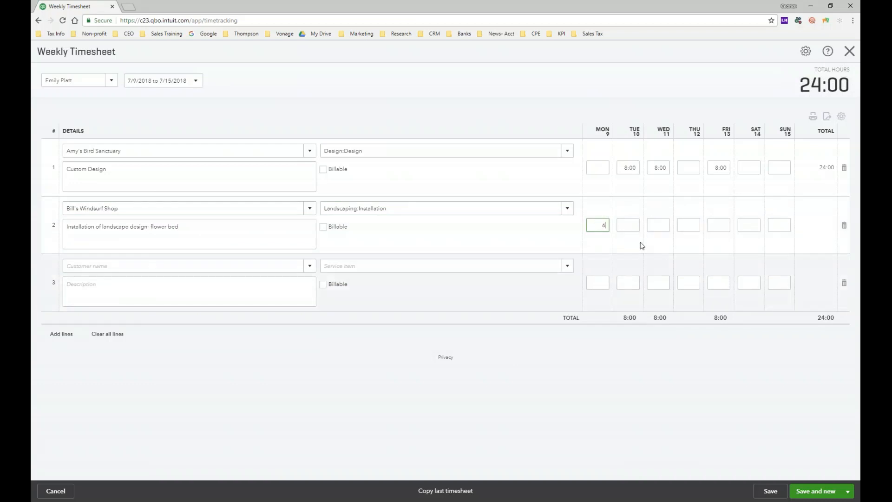
{"action": "left_click", "coordinate": [632, 226]}
{"action": "type", "text": "5"}
{"action": "left_click", "coordinate": [692, 381]}
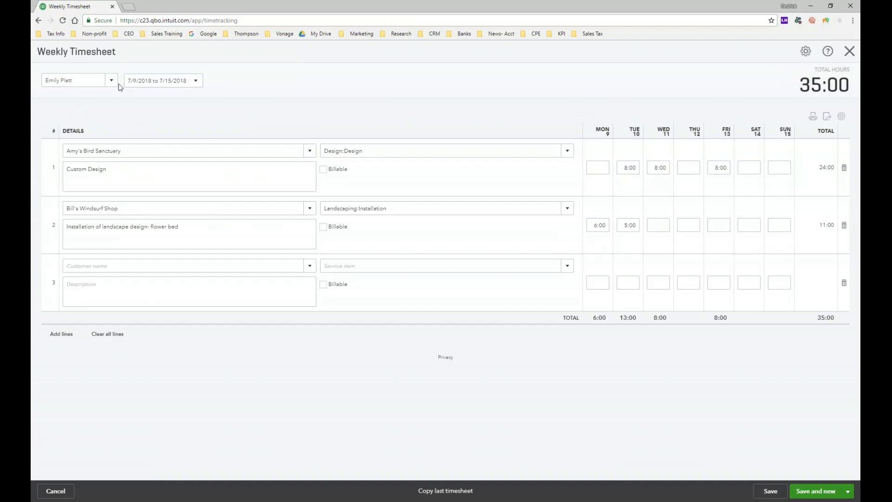
{"action": "left_click", "coordinate": [93, 80]}
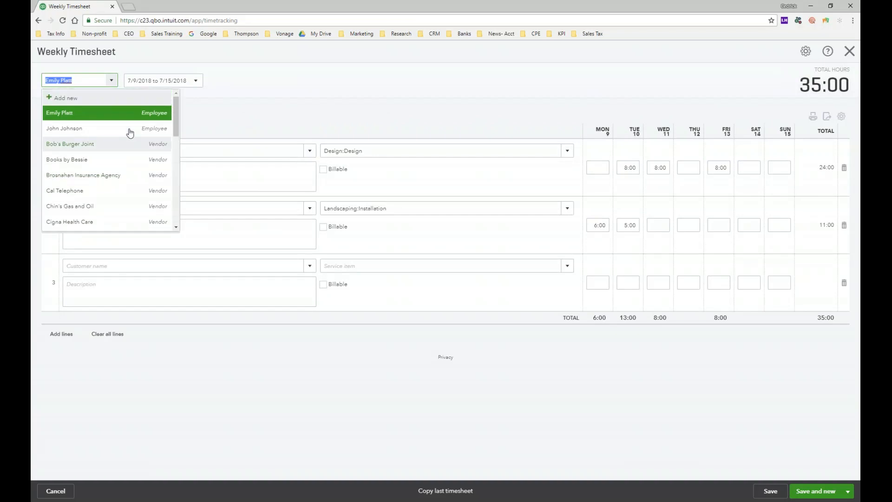
{"action": "left_click", "coordinate": [104, 129]}
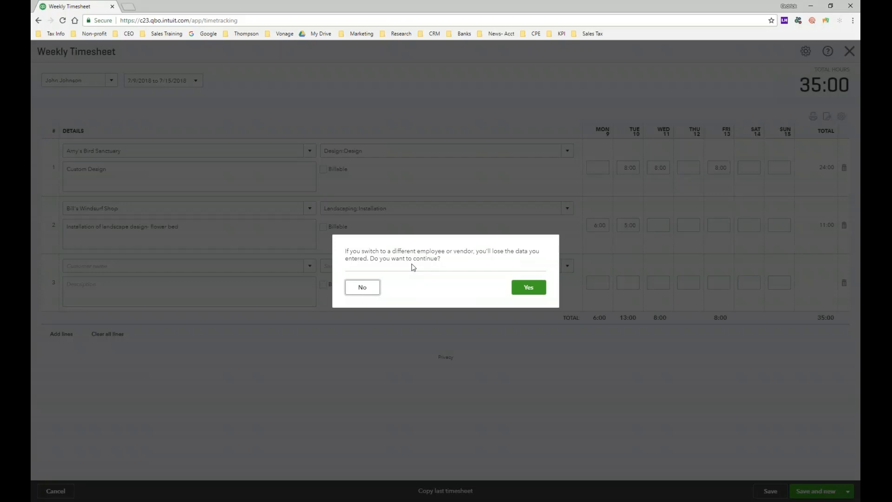
{"action": "left_click", "coordinate": [377, 290]}
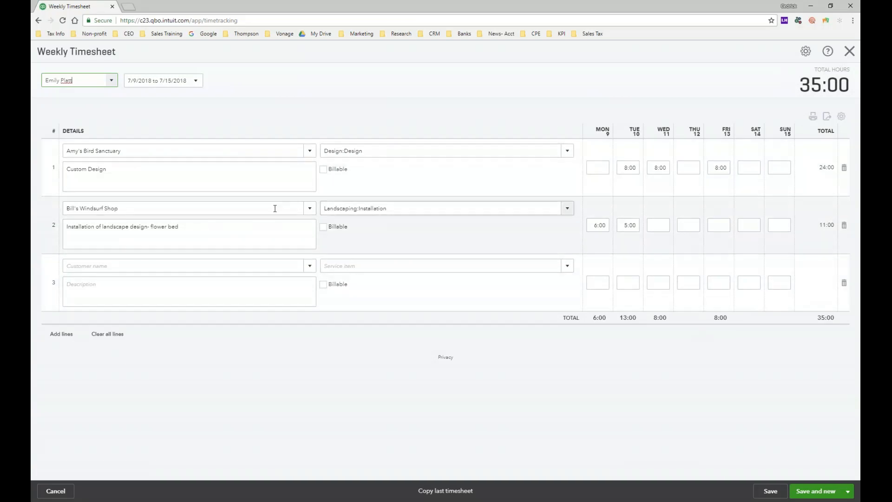
Save and close the weekly timesheet, declining the TSheets offer.
{"action": "left_click", "coordinate": [847, 492]}
{"action": "left_click", "coordinate": [815, 476]}
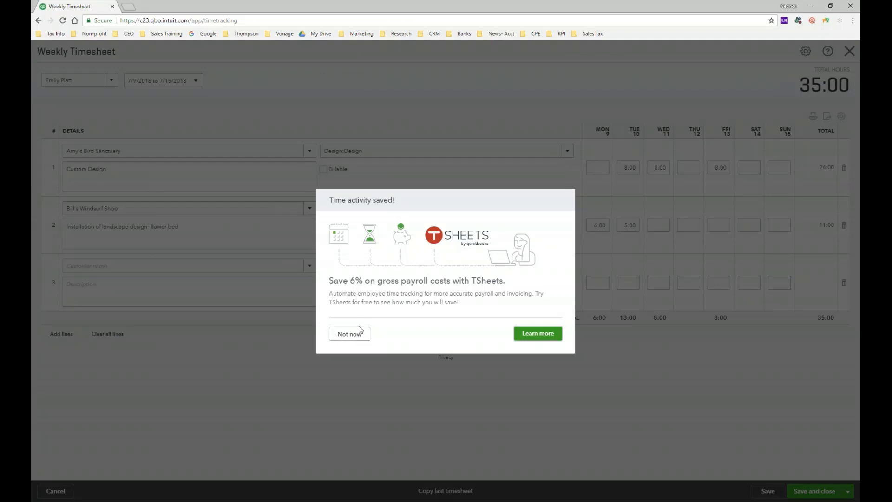
{"action": "left_click", "coordinate": [347, 341]}
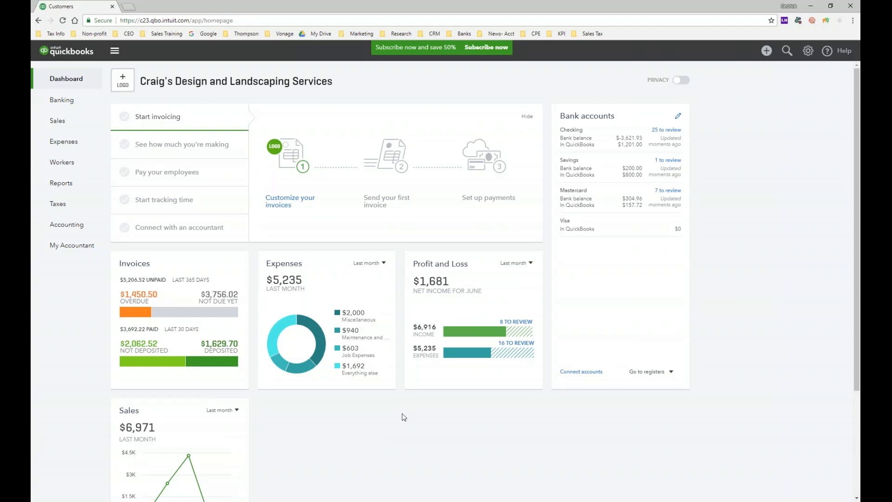
Create a new sales invoice for Amy's Bird Sanctuary and add the June 12 Custom Design billable time to it.
{"action": "left_click", "coordinate": [69, 123]}
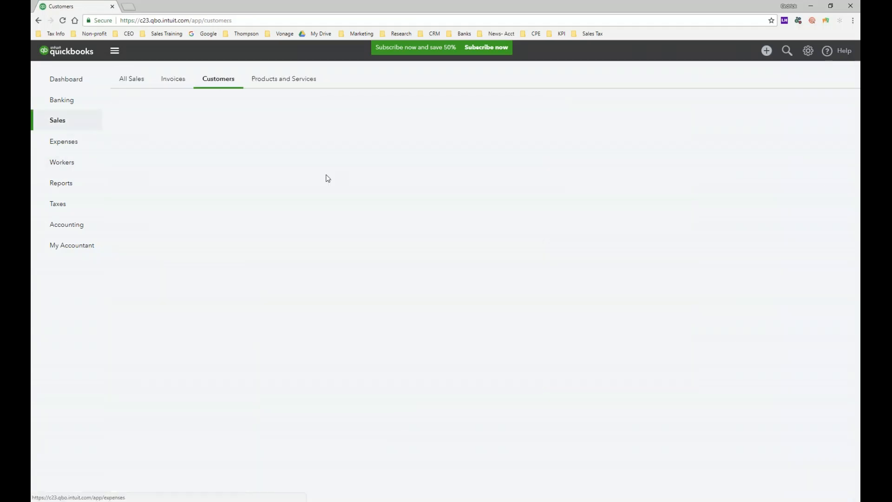
{"action": "left_click", "coordinate": [172, 80]}
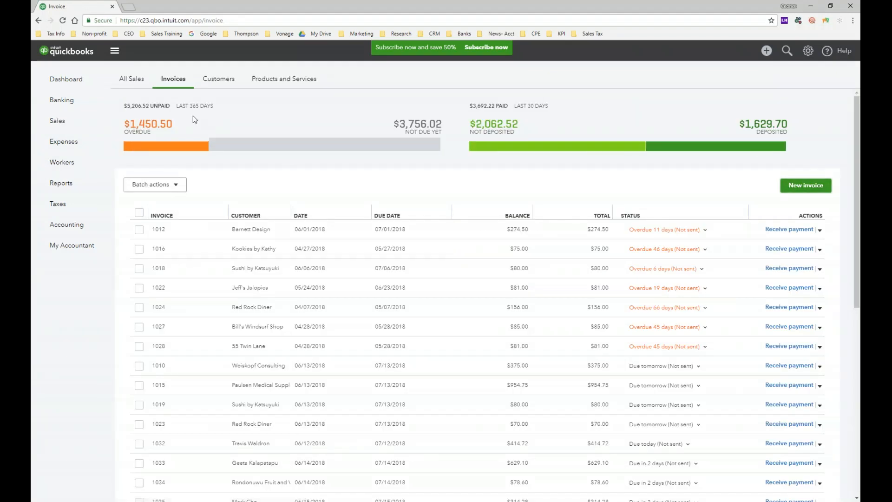
{"action": "left_click", "coordinate": [806, 186]}
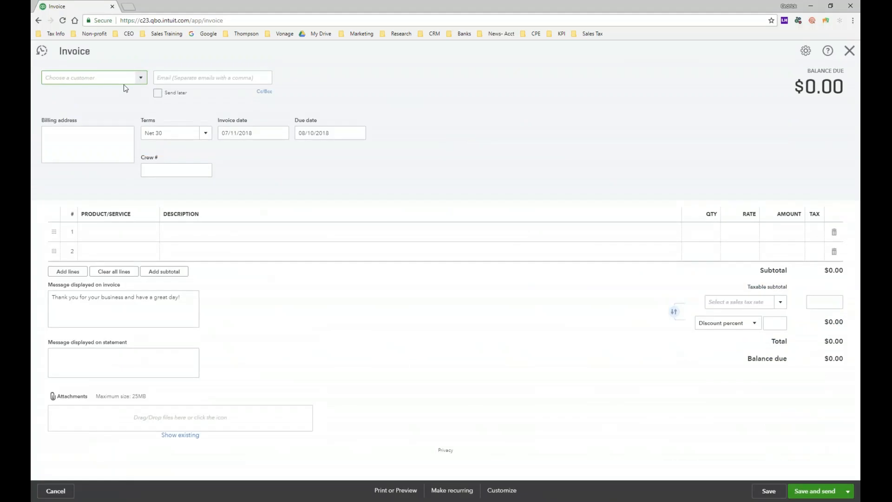
{"action": "type", "text": "Amy's Bird Sanctuary"}
{"action": "left_click", "coordinate": [113, 110]}
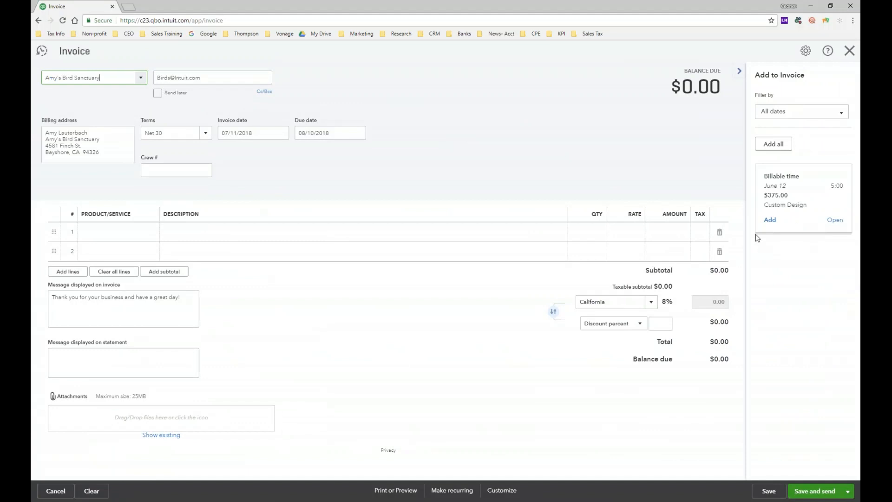
{"action": "left_click", "coordinate": [769, 220]}
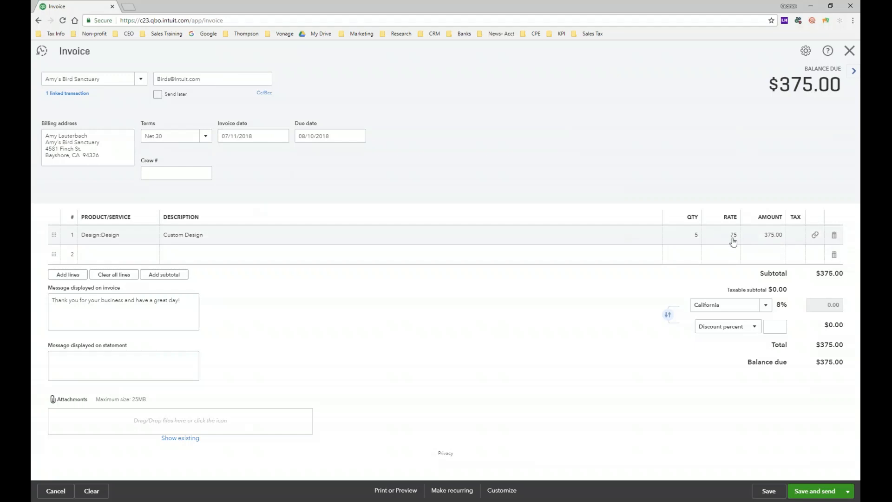
Mark the Custom Design invoice line as taxable and set the sales tax rate to Tucson (9.10%).
{"action": "left_click", "coordinate": [797, 239]}
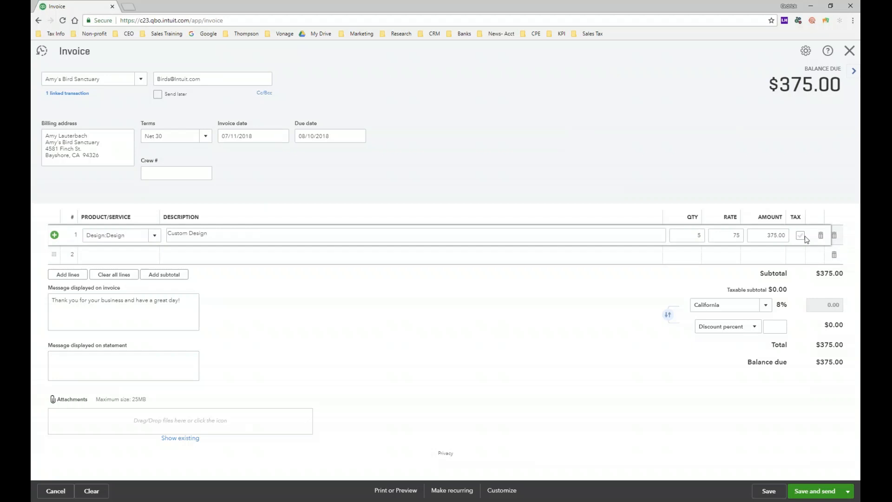
{"action": "left_click", "coordinate": [800, 236]}
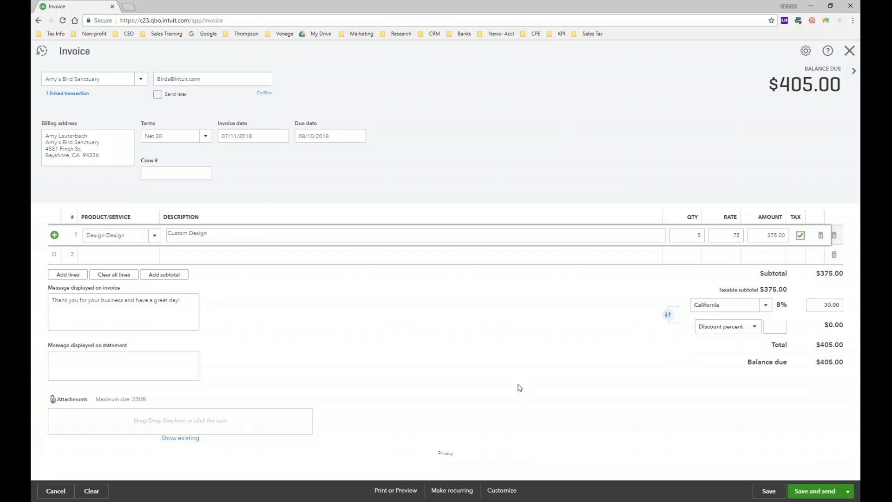
{"action": "left_click", "coordinate": [765, 308]}
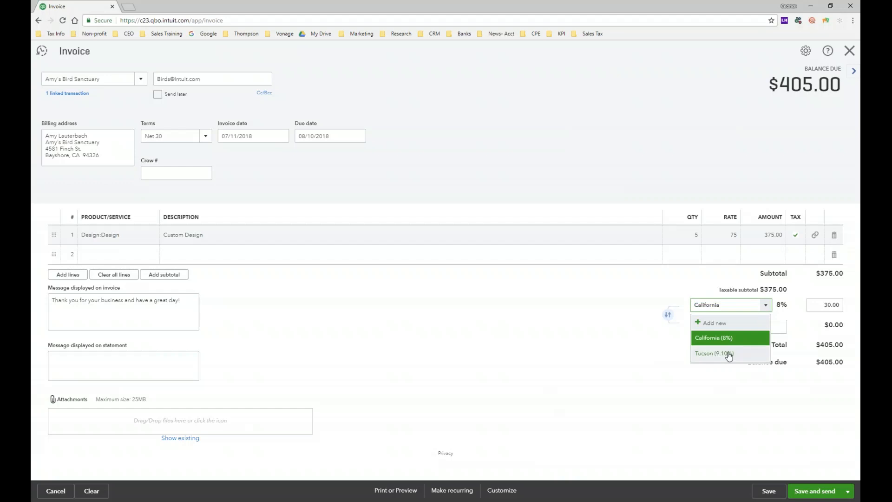
{"action": "left_click", "coordinate": [706, 357]}
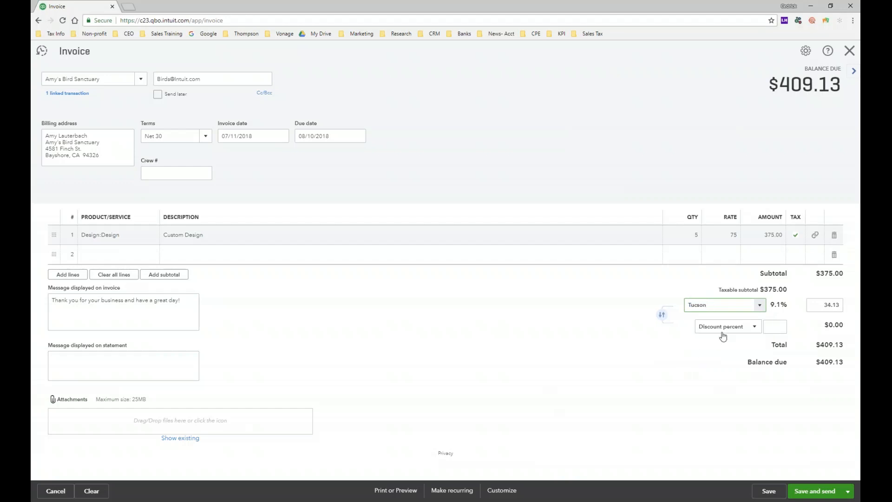
Make the Custom Design invoice line non-taxable.
{"action": "left_click", "coordinate": [795, 241]}
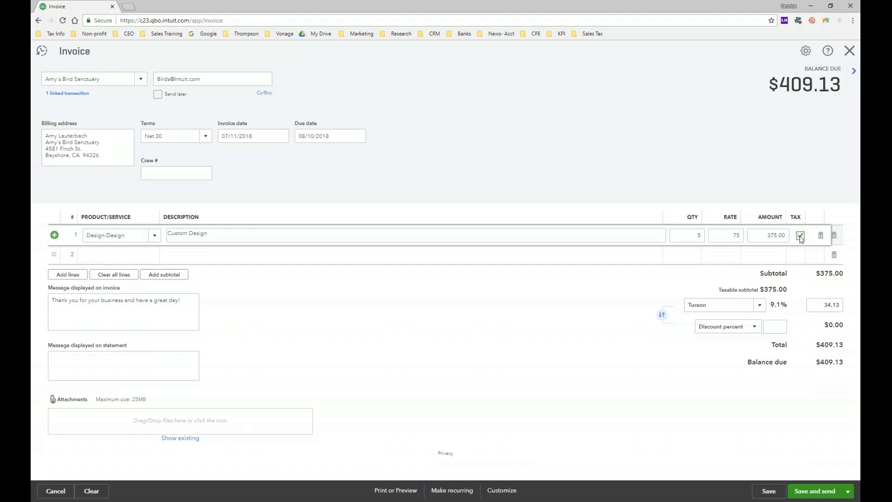
{"action": "left_click", "coordinate": [800, 236]}
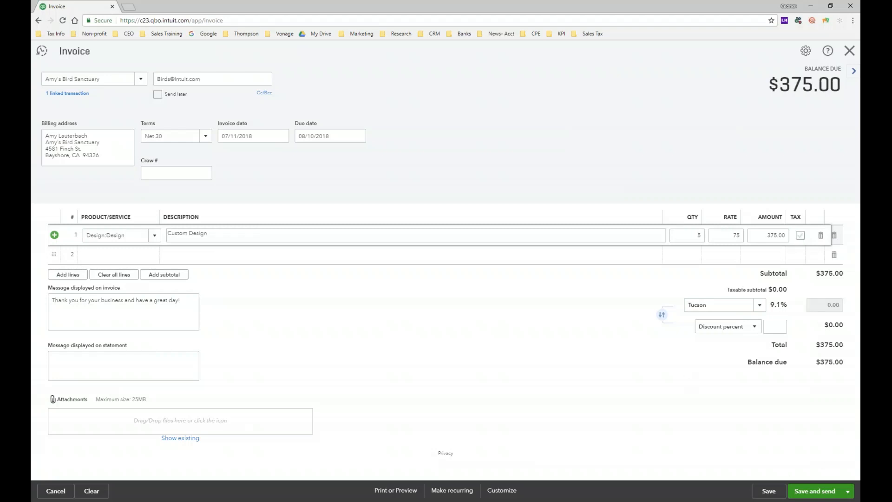